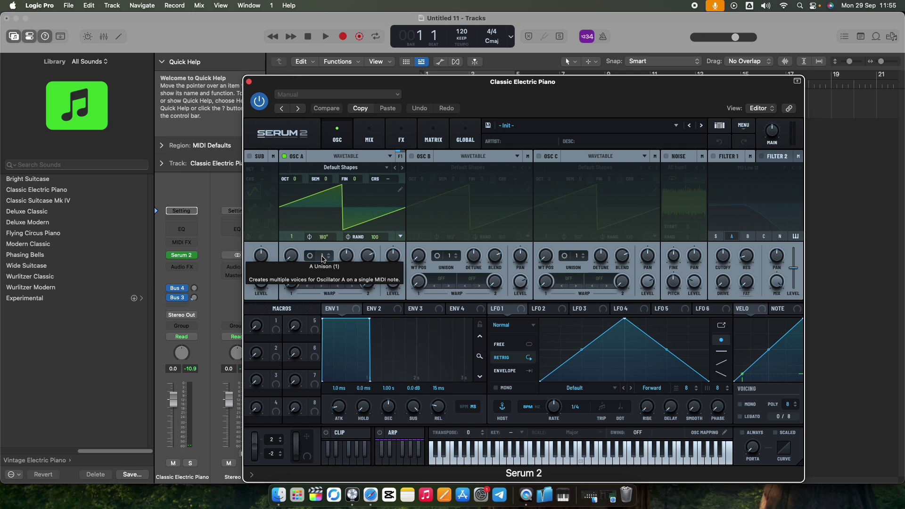
Set OSC A's unison to 7 voices and reduce its detune
{"action": "left_click_drag", "start_coordinate": [322, 259], "coordinate": [328, 217]}
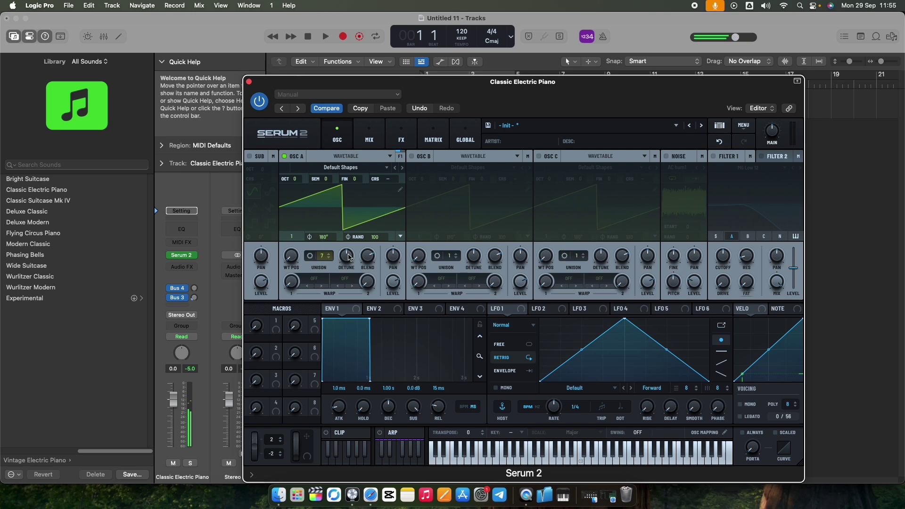
{"action": "left_click_drag", "start_coordinate": [349, 257], "coordinate": [345, 274]}
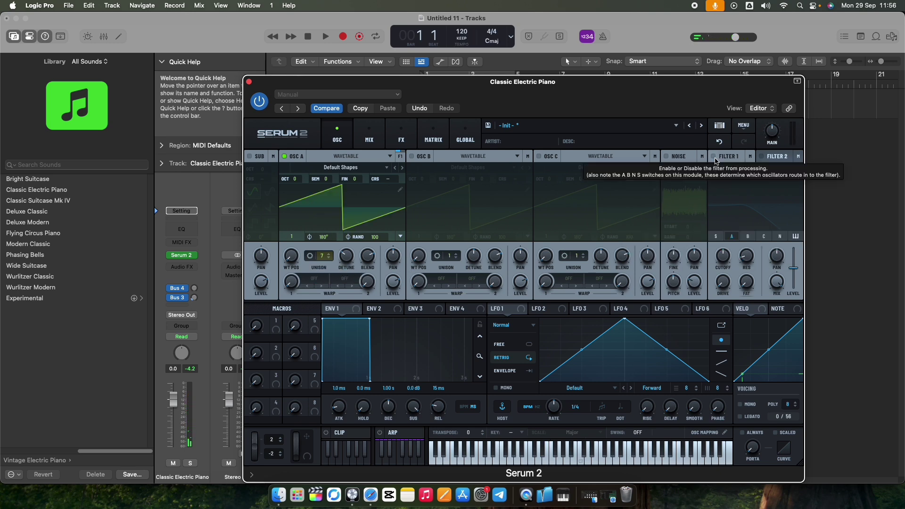
Enable Filter 1 and reshape LFO 1 into an early peak followed by an inward-curved falling slope
{"action": "left_click", "coordinate": [714, 156]}
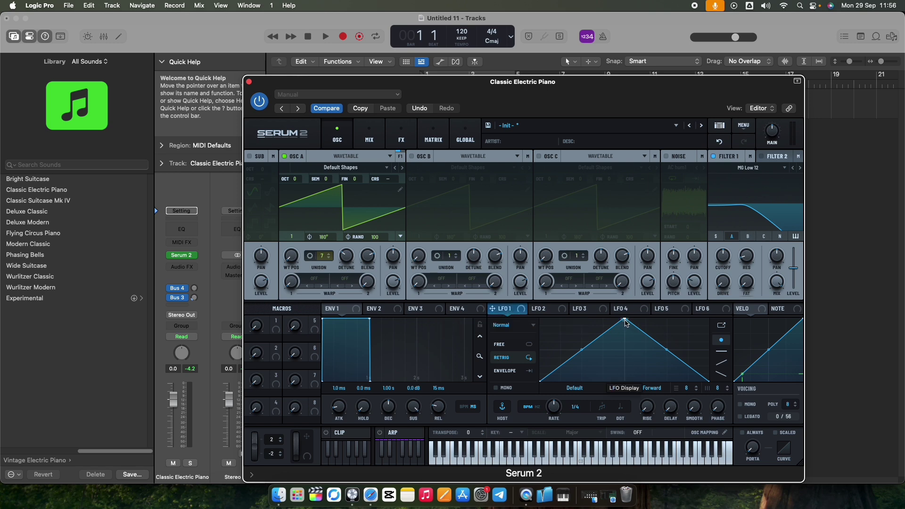
{"action": "left_click_drag", "start_coordinate": [625, 320], "coordinate": [547, 318]}
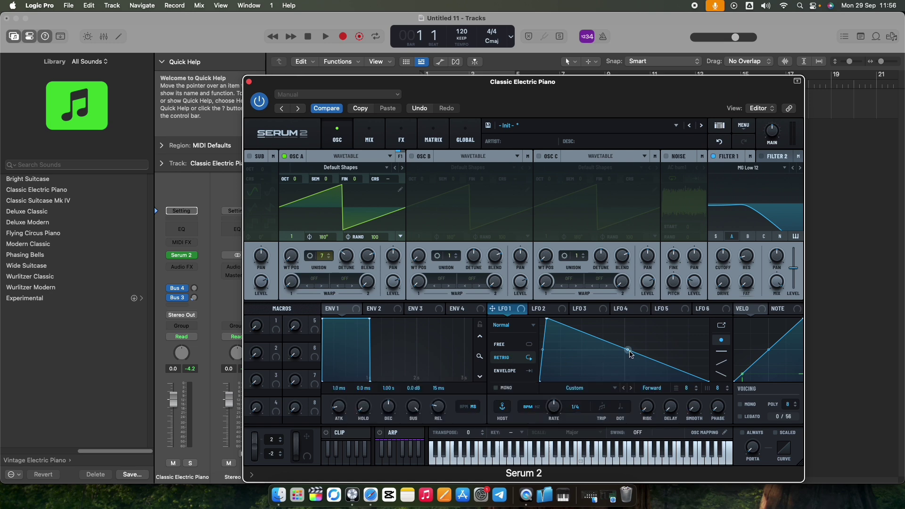
{"action": "left_click_drag", "start_coordinate": [628, 352], "coordinate": [626, 358]}
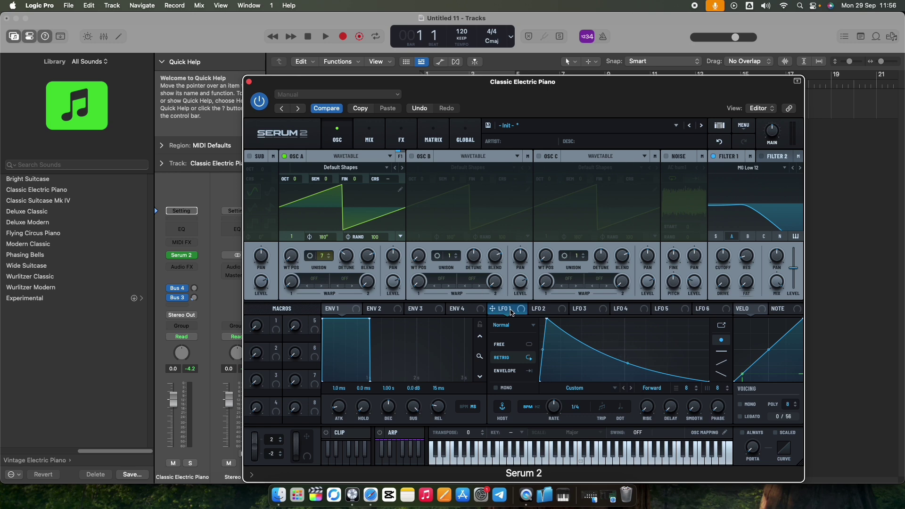
Assign LFO 1 to the Filter 1 cutoff and adjust the modulation depth
{"action": "left_click_drag", "start_coordinate": [512, 311], "coordinate": [724, 259]}
{"action": "mouse_move", "coordinate": [726, 262]}
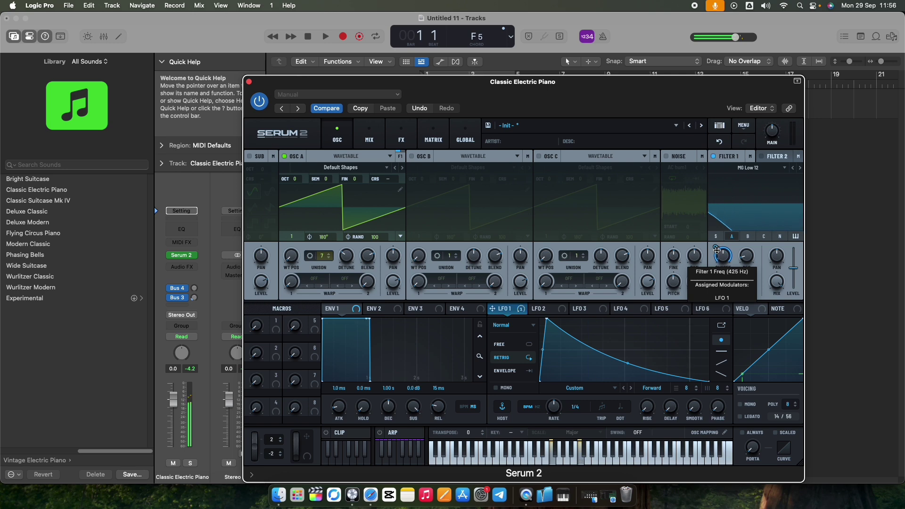
{"action": "left_click_drag", "start_coordinate": [720, 249], "coordinate": [715, 273]}
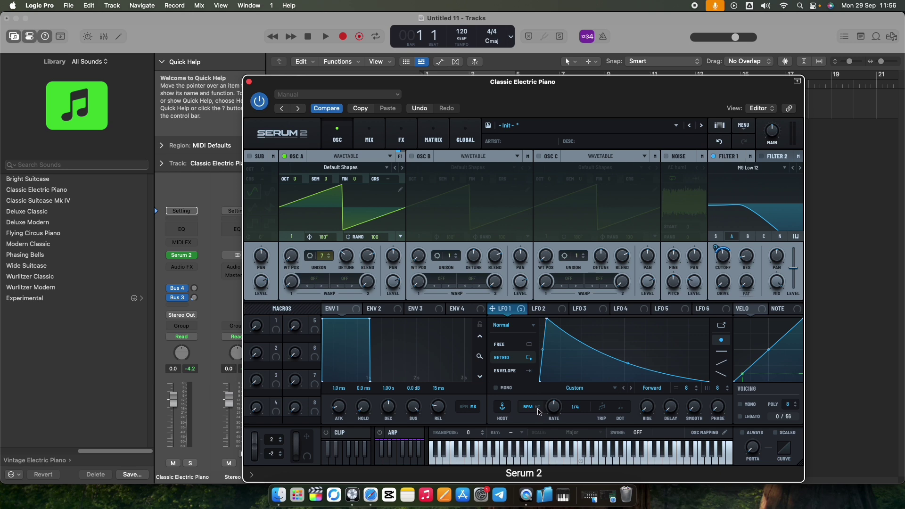
Switch the LFO 1 rate from BPM to Hz, set it to 5.5 Hz and close the synth window
{"action": "left_click", "coordinate": [537, 407]}
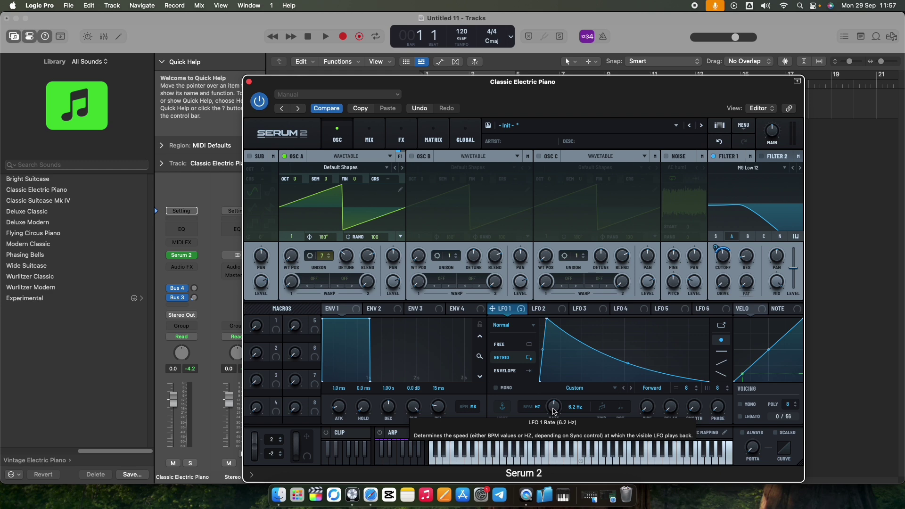
{"action": "left_click_drag", "start_coordinate": [554, 412], "coordinate": [552, 388]}
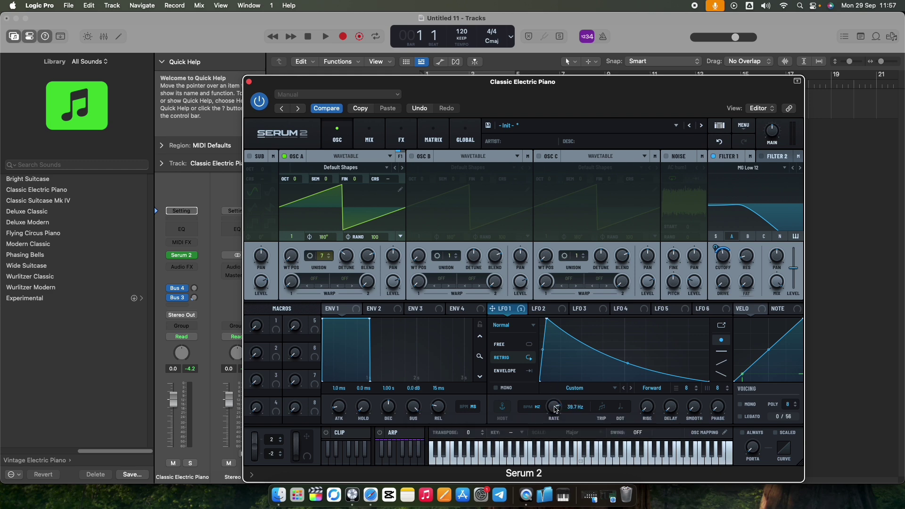
{"action": "left_click_drag", "start_coordinate": [554, 410], "coordinate": [548, 437]}
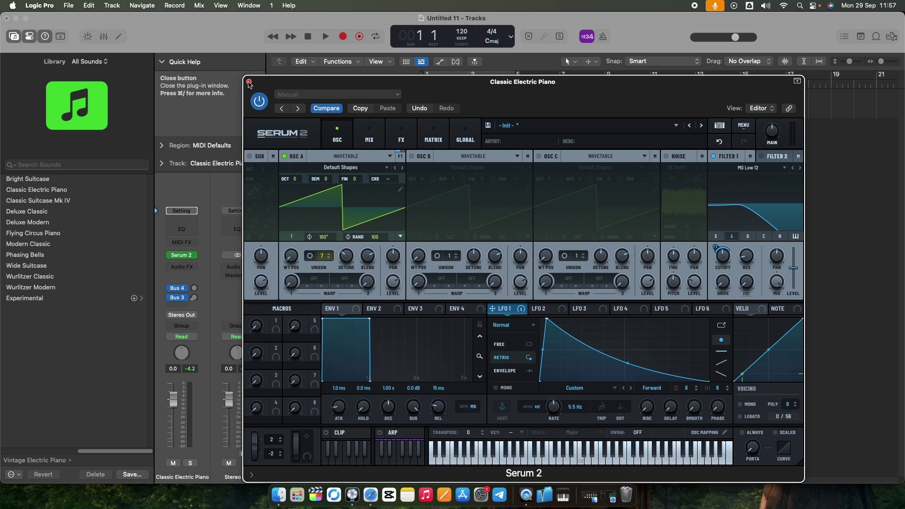
{"action": "left_click", "coordinate": [249, 83]}
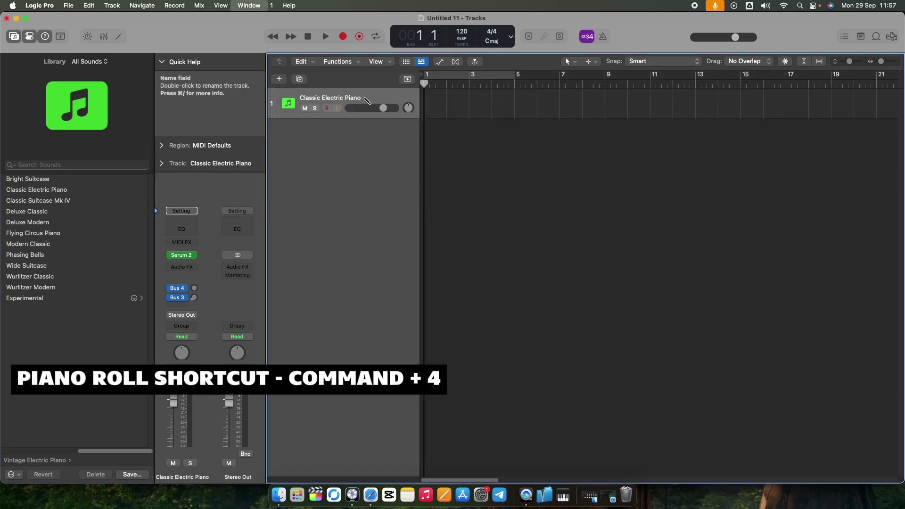
Draw a chord of F2, C3 and E3 from bar 1 in the piano roll and extend its notes to four bars
{"action": "key", "text": "super+4"}
{"action": "left_click", "coordinate": [151, 264], "text": "super"}
{"action": "left_click_drag", "start_coordinate": [165, 264], "coordinate": [479, 266]}
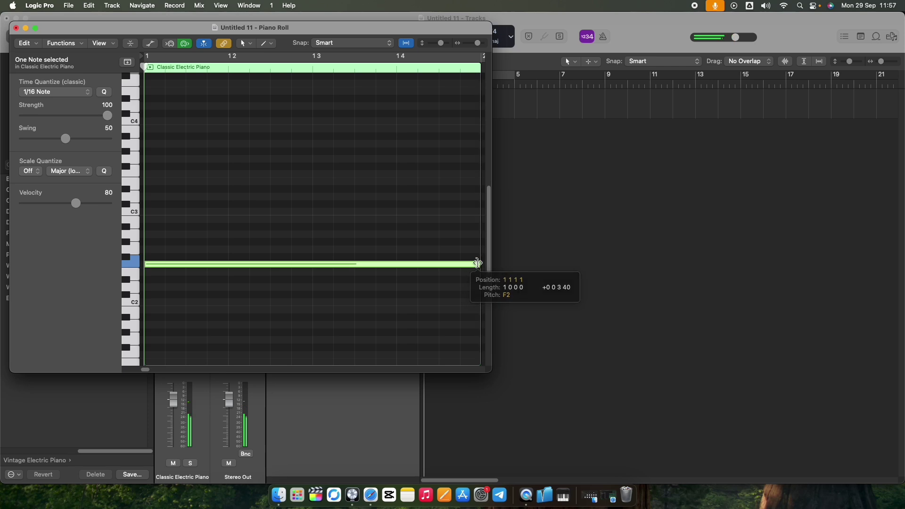
{"action": "left_click", "coordinate": [147, 235], "text": "super"}
{"action": "left_click_drag", "start_coordinate": [147, 234], "coordinate": [154, 216]}
{"action": "left_click", "coordinate": [151, 182], "text": "super"}
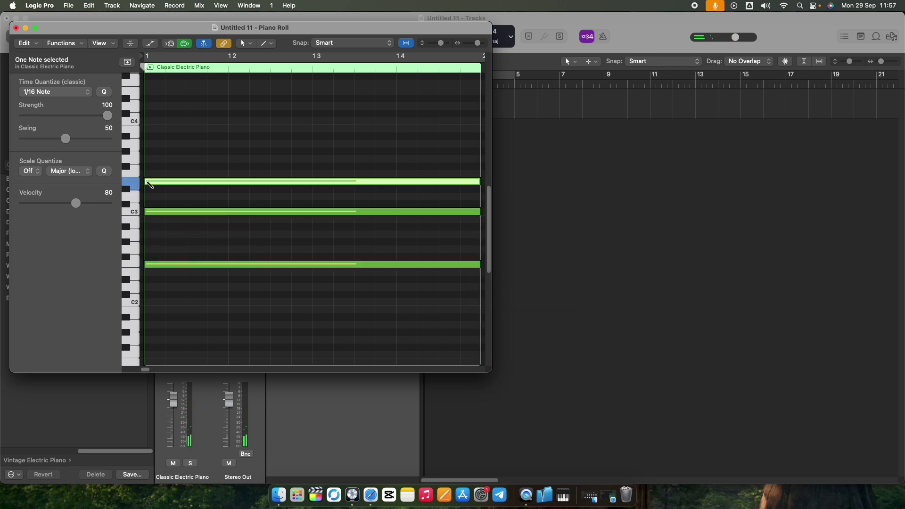
{"action": "scroll", "coordinate": [239, 222], "scroll_direction": "down", "scroll_amount": 5}
{"action": "left_click_drag", "start_coordinate": [221, 165], "coordinate": [453, 265]}
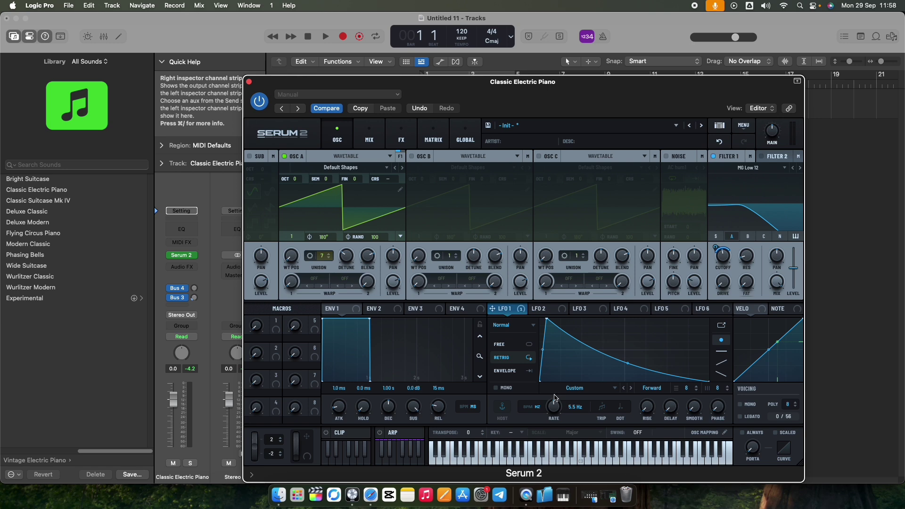
Sweep the LFO 1 rate while the chord plays, leave it at 2.1 Hz, and close the synth window
{"action": "left_click_drag", "start_coordinate": [555, 414], "coordinate": [557, 387]}
{"action": "key", "text": "space"}
{"action": "left_click_drag", "start_coordinate": [554, 409], "coordinate": [547, 453]}
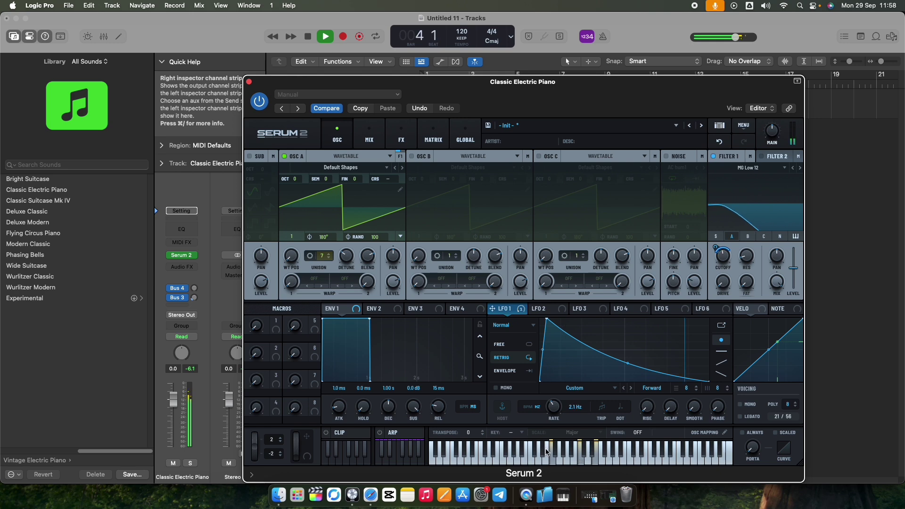
{"action": "key", "text": "space"}
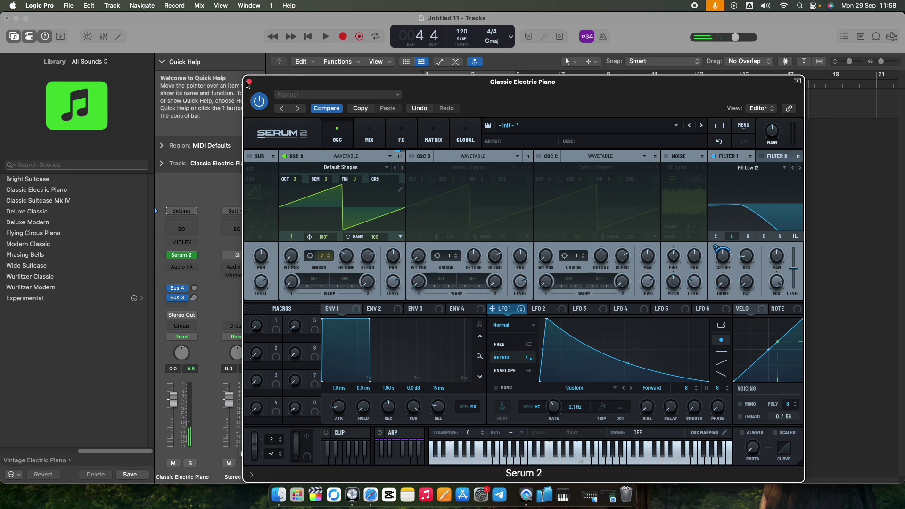
{"action": "left_click", "coordinate": [249, 81]}
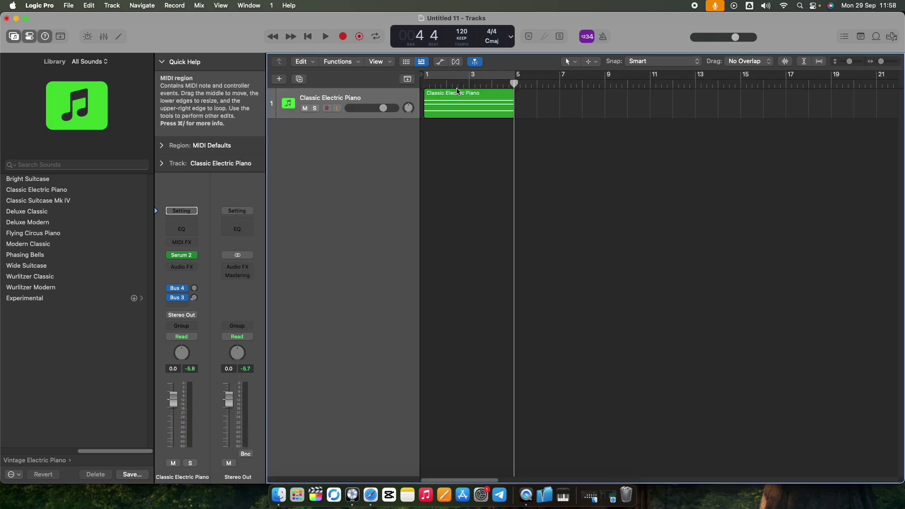
Show automation on the Classic Electric Piano track and choose Serum 2's LFO 1 Rate as the automated parameter
{"action": "left_click", "coordinate": [390, 99]}
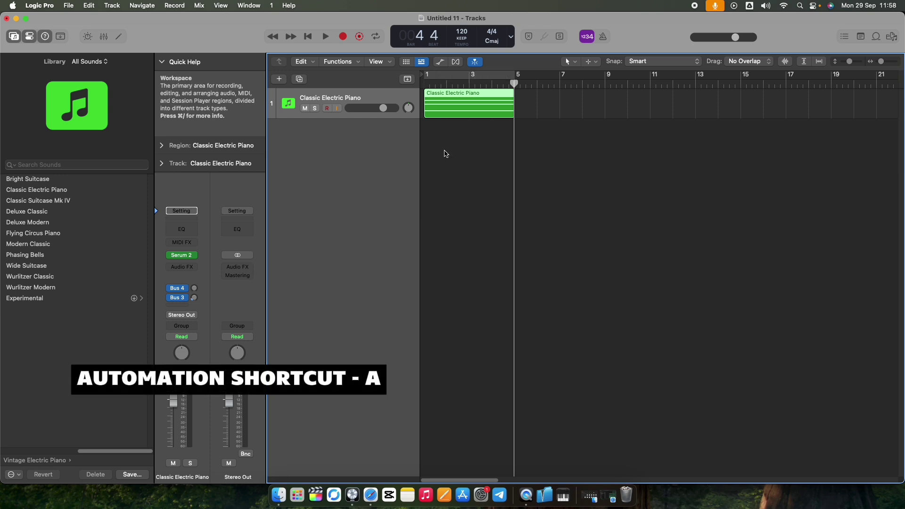
{"action": "key", "text": "a"}
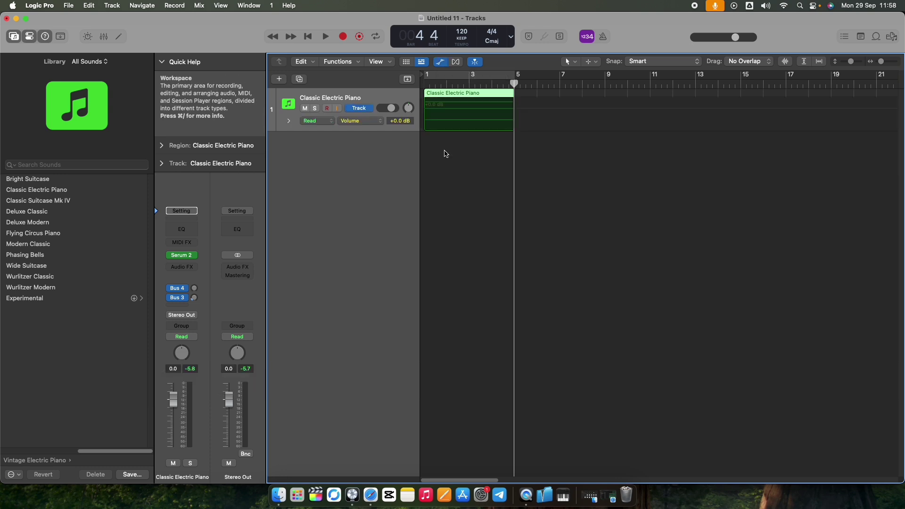
{"action": "left_click", "coordinate": [367, 123]}
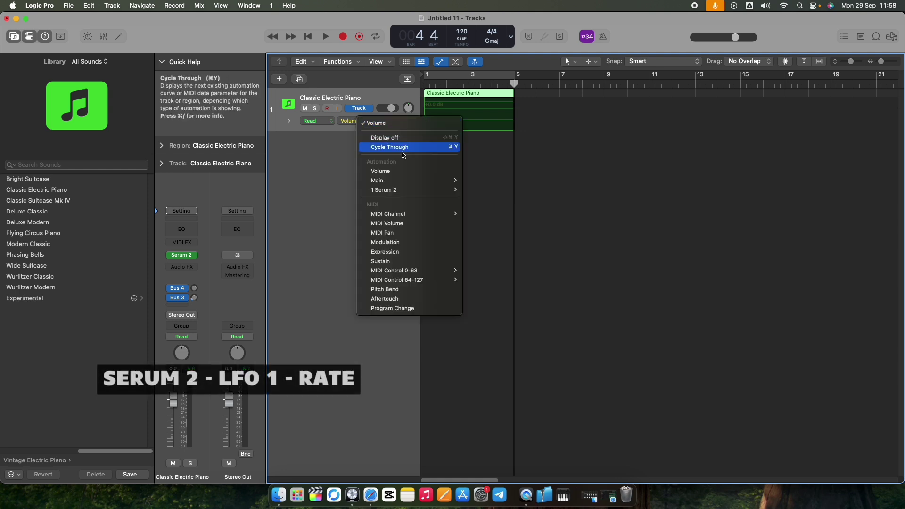
{"action": "mouse_move", "coordinate": [408, 193]}
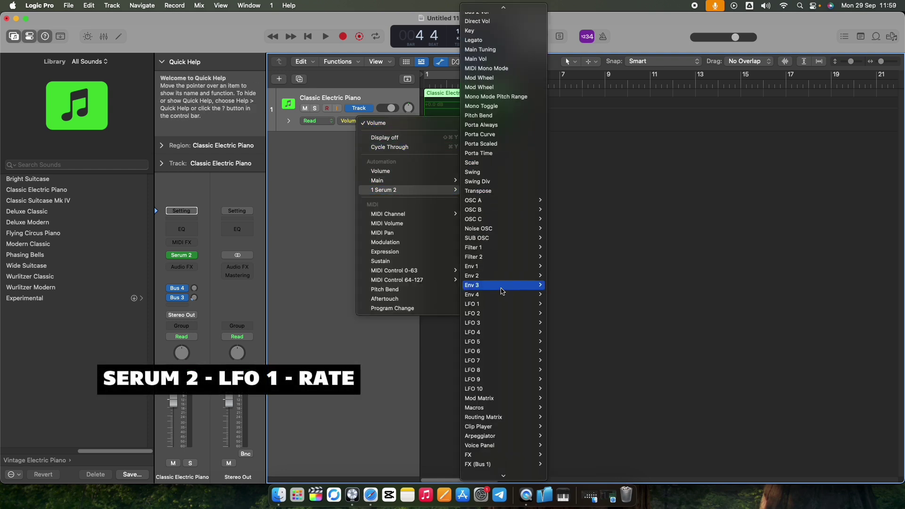
{"action": "mouse_move", "coordinate": [490, 305]}
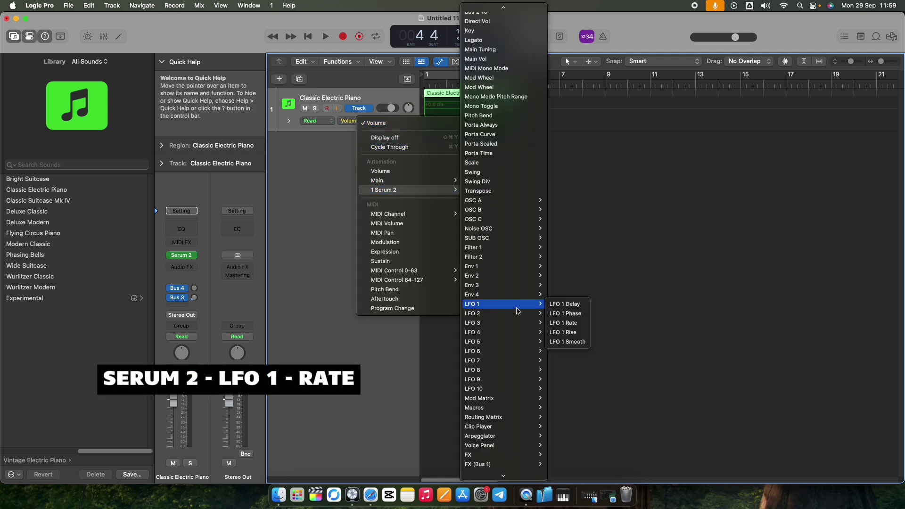
{"action": "left_click", "coordinate": [557, 325]}
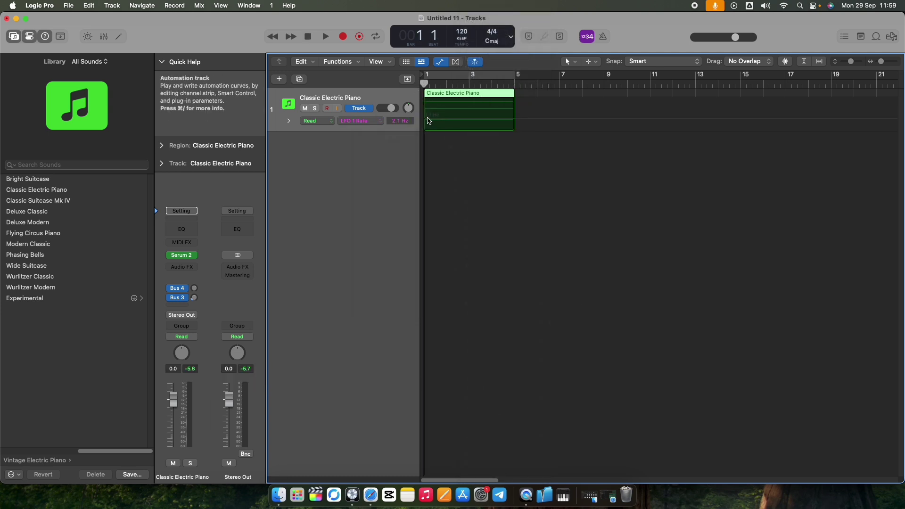
Automate the LFO 1 rate to fall from 22.7 Hz at bar 1 to 2.1 Hz at bar 5 and audition it
{"action": "left_click", "coordinate": [432, 117]}
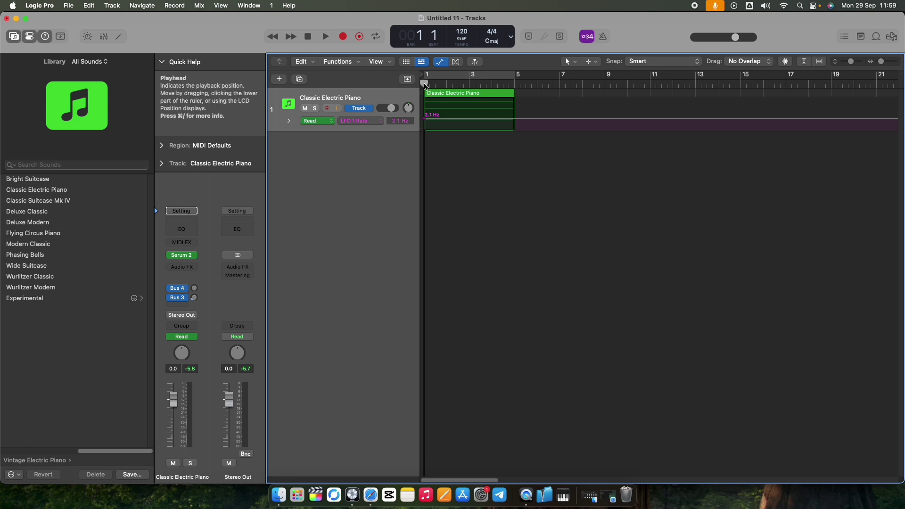
{"action": "left_click_drag", "start_coordinate": [425, 85], "coordinate": [446, 83]}
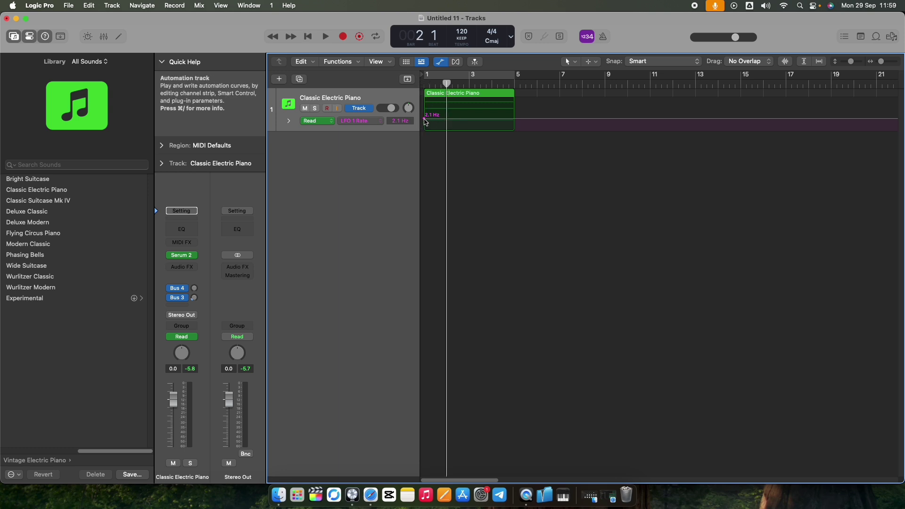
{"action": "left_click", "coordinate": [515, 120]}
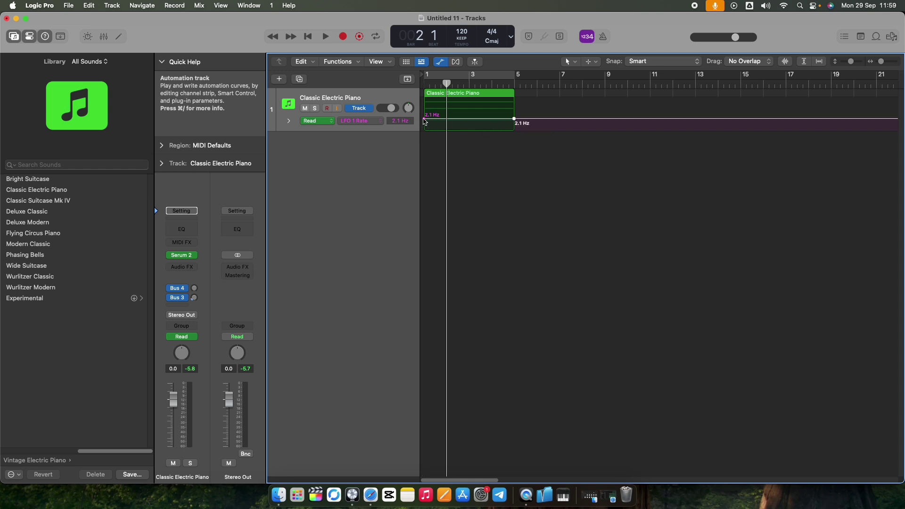
{"action": "left_click_drag", "start_coordinate": [424, 122], "coordinate": [423, 109]}
{"action": "key", "text": "Return"}
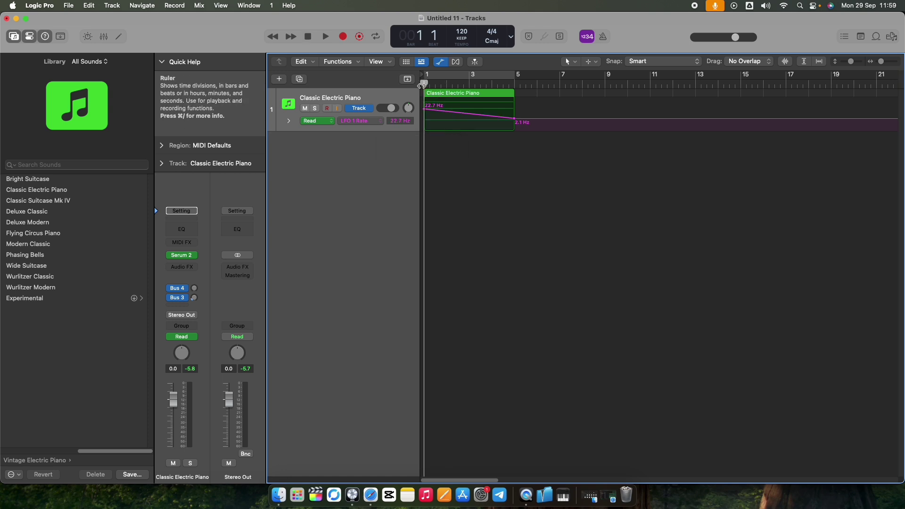
{"action": "key", "text": "space"}
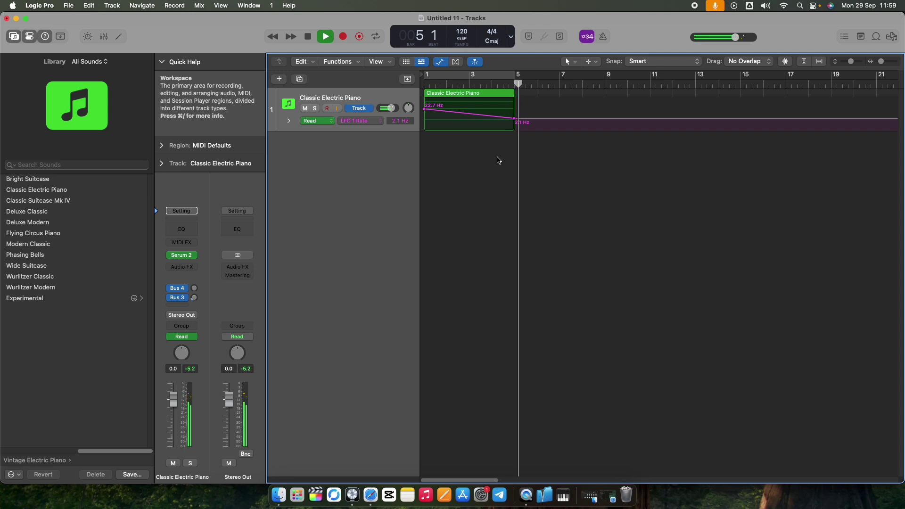
{"action": "key", "text": "space"}
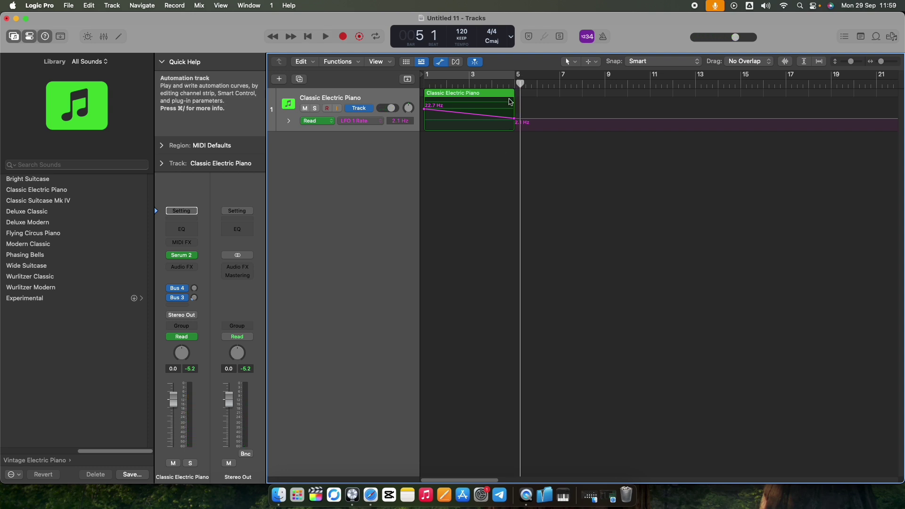
Repeat the MIDI region from bar 5 and ramp the LFO 1 rate automation up to 21.4 Hz at bar 9
{"action": "left_click", "coordinate": [467, 94]}
{"action": "key", "text": "cmd+r"}
{"action": "left_click", "coordinate": [608, 141]}
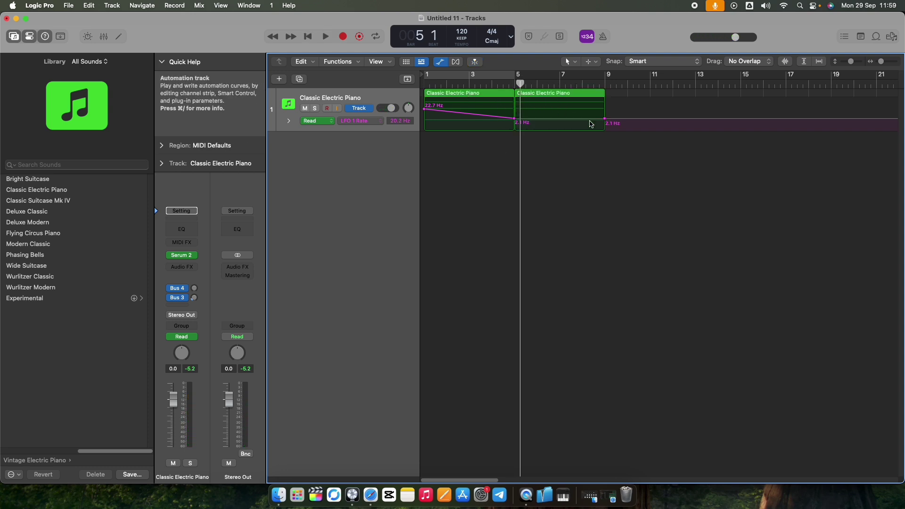
Play back the rising LFO 1 rate automation from just before bar 5
{"action": "left_click_drag", "start_coordinate": [520, 83], "coordinate": [508, 83]}
{"action": "key", "text": "space"}
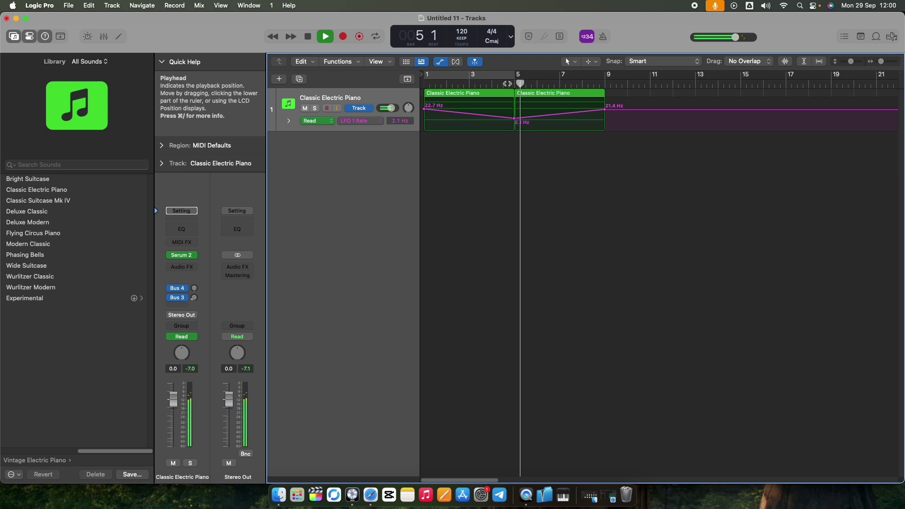